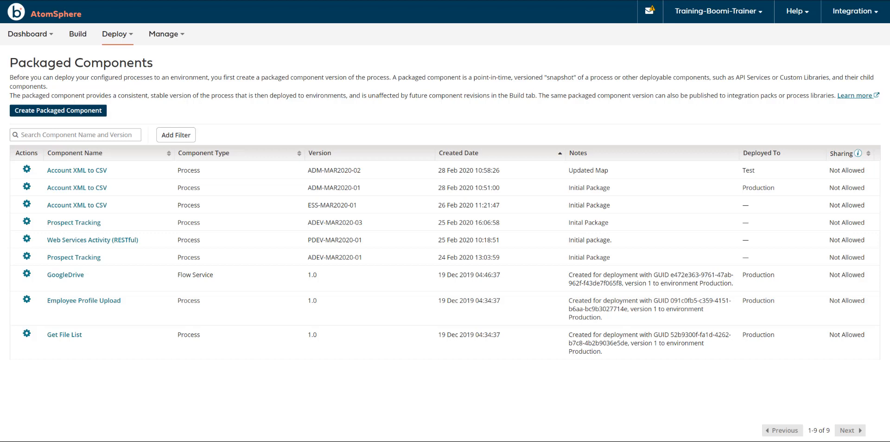
- Review the component filter options and the deployment dialog for Account XML to CSV version ADM-MAR2020-02, and cancel without deploying
{"action": "left_click", "coordinate": [176, 134]}
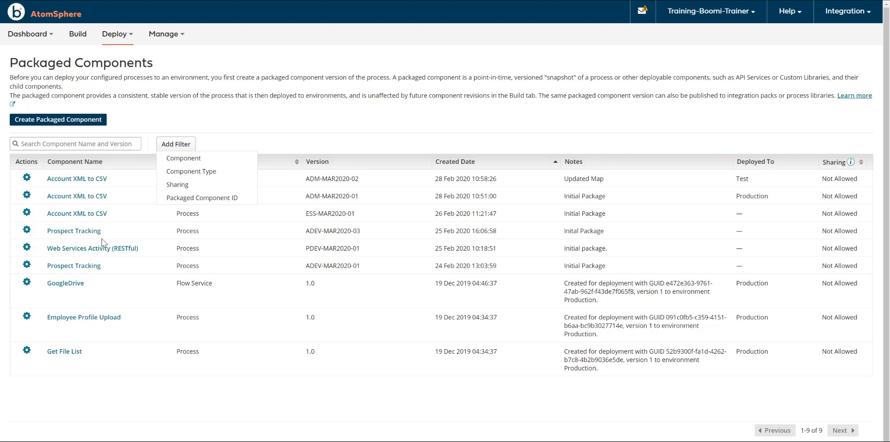
{"action": "left_click", "coordinate": [27, 179]}
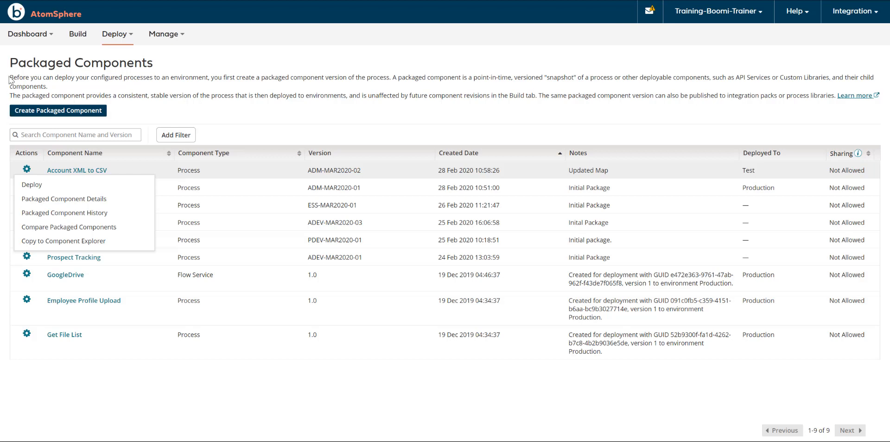
{"action": "left_click", "coordinate": [35, 185]}
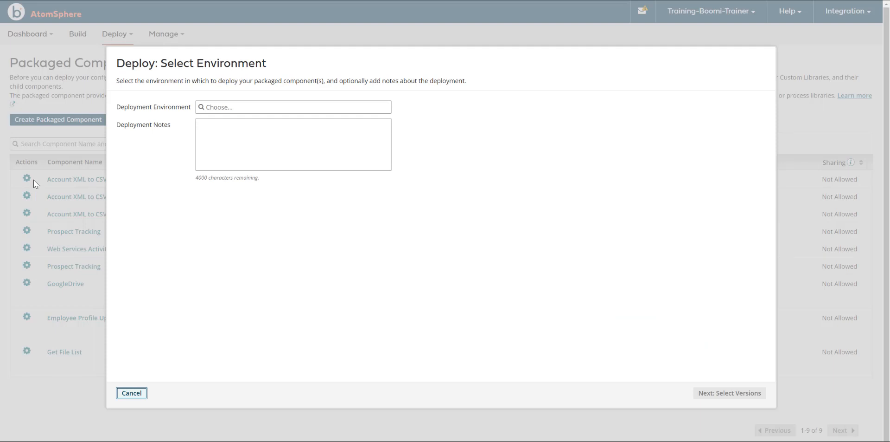
{"action": "left_click", "coordinate": [132, 392]}
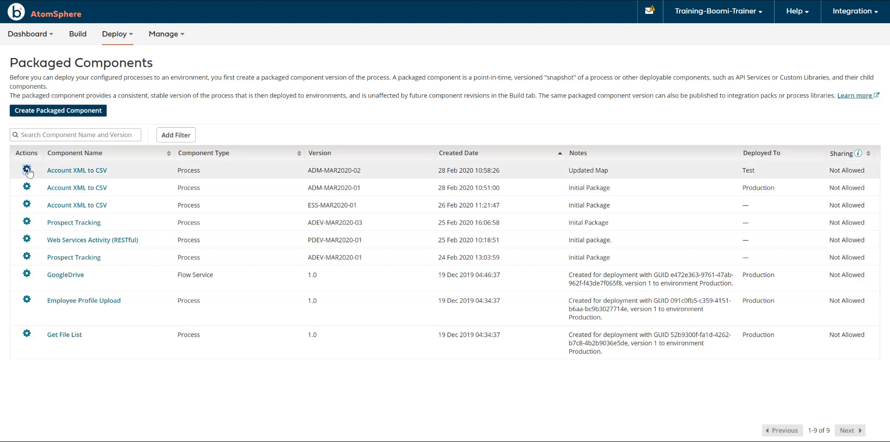
- Review the details, included components, deployments and process library information of Account XML to CSV version ADM-MAR2020-02
{"action": "left_click", "coordinate": [28, 173]}
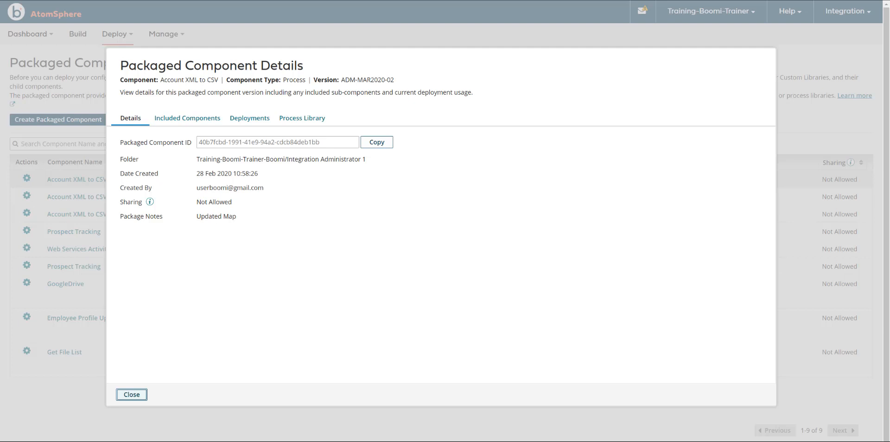
{"action": "left_click", "coordinate": [187, 119]}
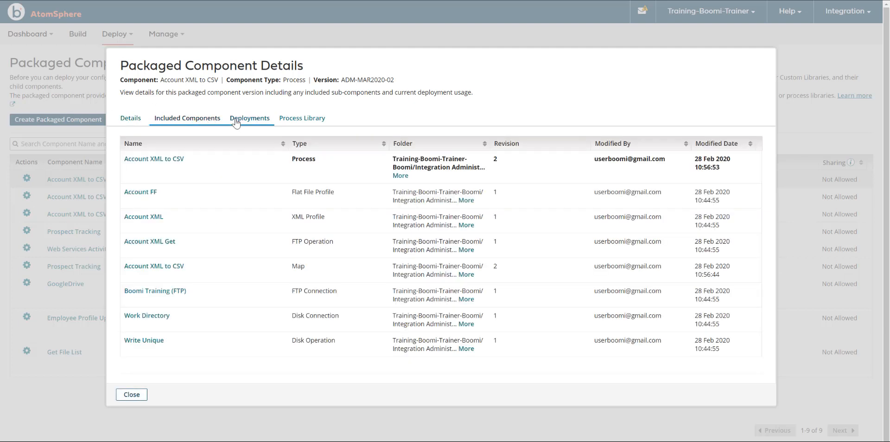
{"action": "left_click", "coordinate": [236, 121]}
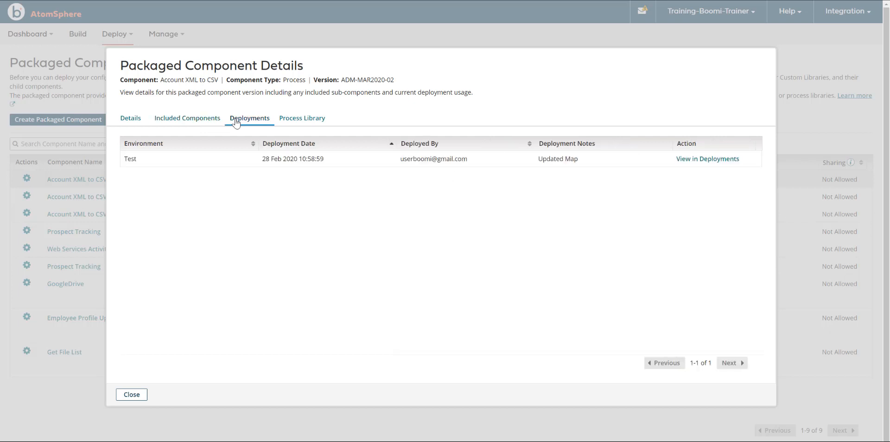
{"action": "left_click", "coordinate": [301, 121]}
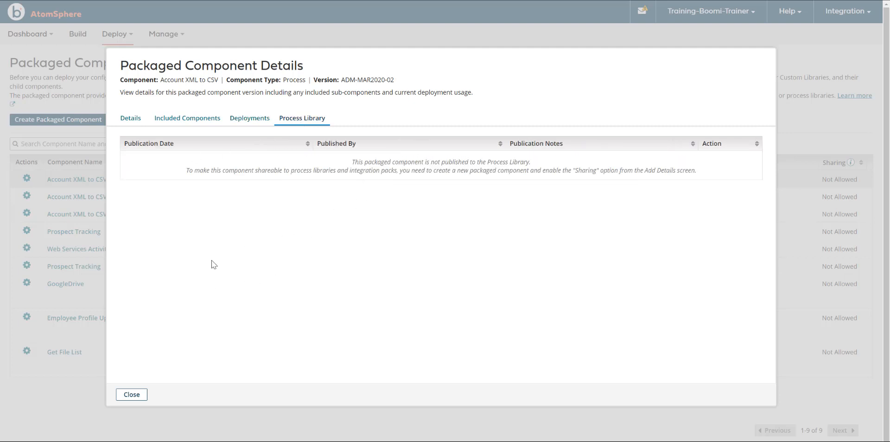
{"action": "left_click", "coordinate": [132, 394]}
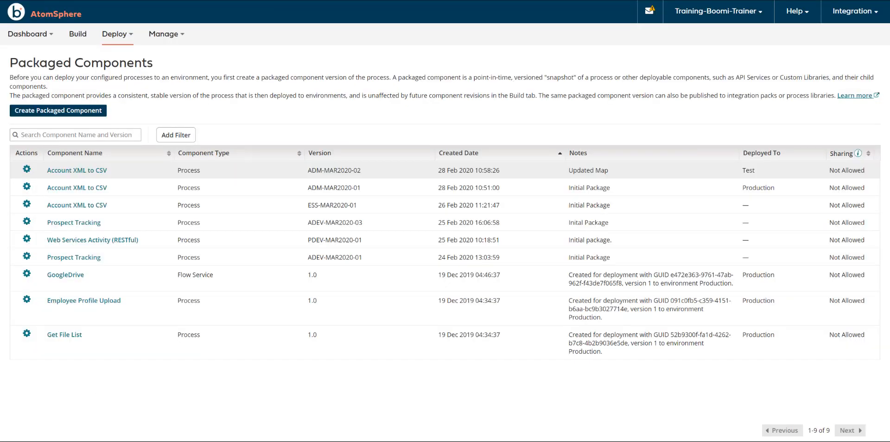
- Review the packaged component history of Account XML to CSV and its available filters
{"action": "left_click", "coordinate": [26, 170]}
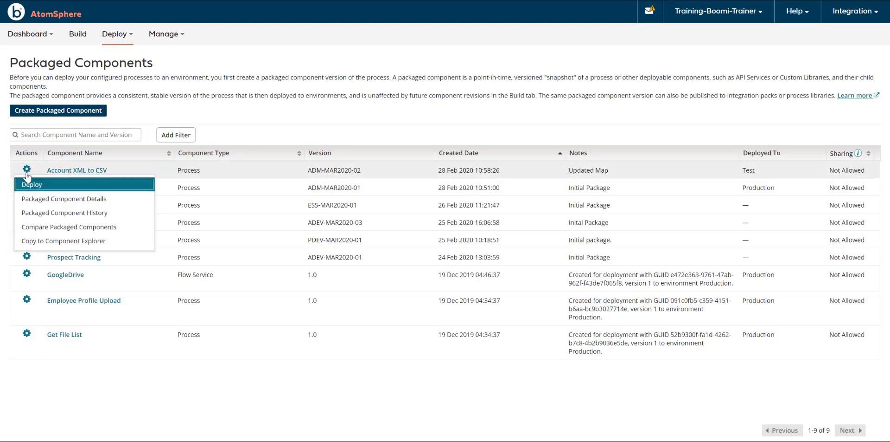
{"action": "left_click", "coordinate": [32, 217]}
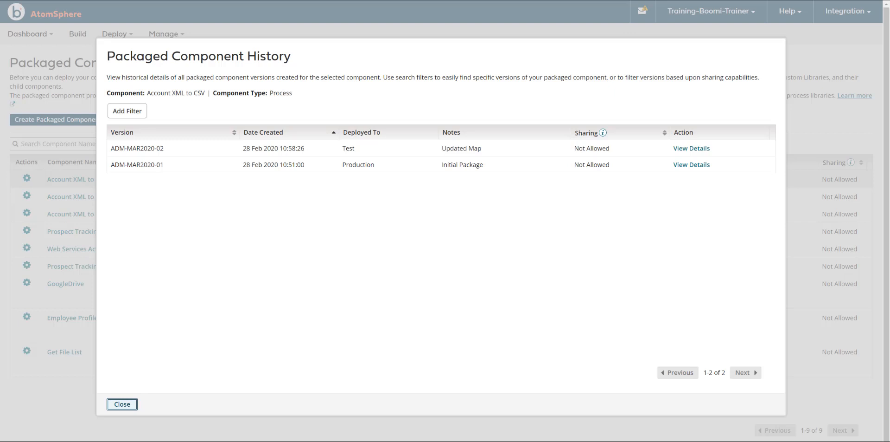
{"action": "left_click", "coordinate": [127, 111]}
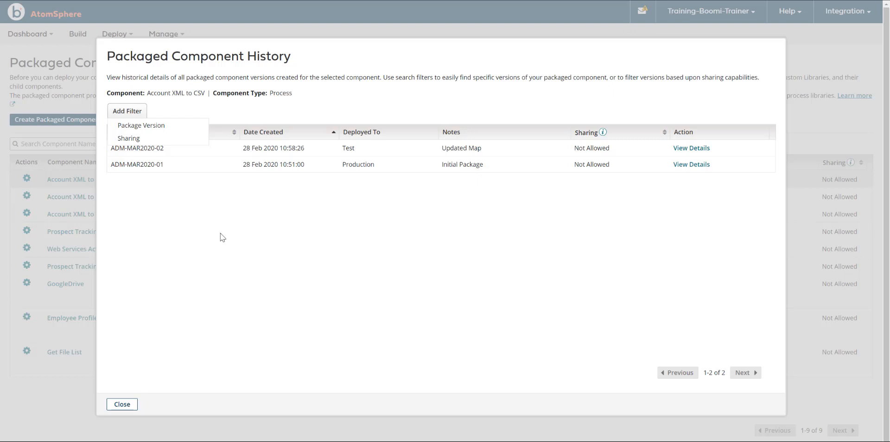
{"action": "left_click", "coordinate": [121, 405]}
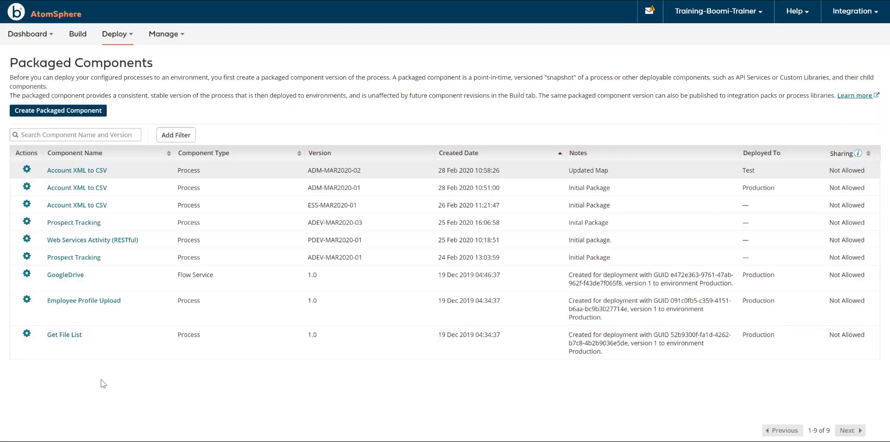
- Compare Account XML to CSV package version ADM-MAR2020-02 with another version, ADM-MAR2020-01
{"action": "left_click", "coordinate": [27, 169]}
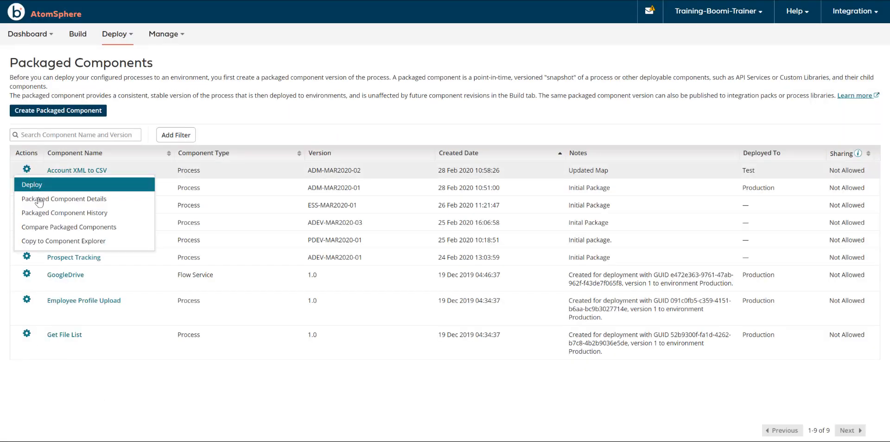
{"action": "left_click", "coordinate": [44, 227]}
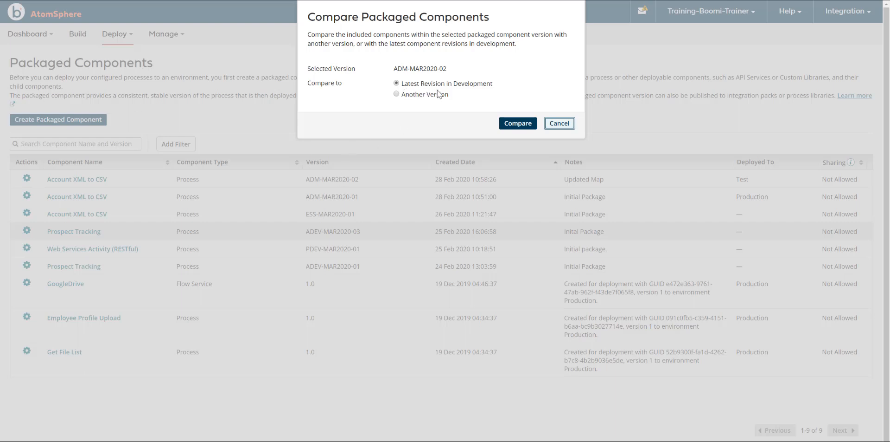
{"action": "left_click", "coordinate": [396, 94]}
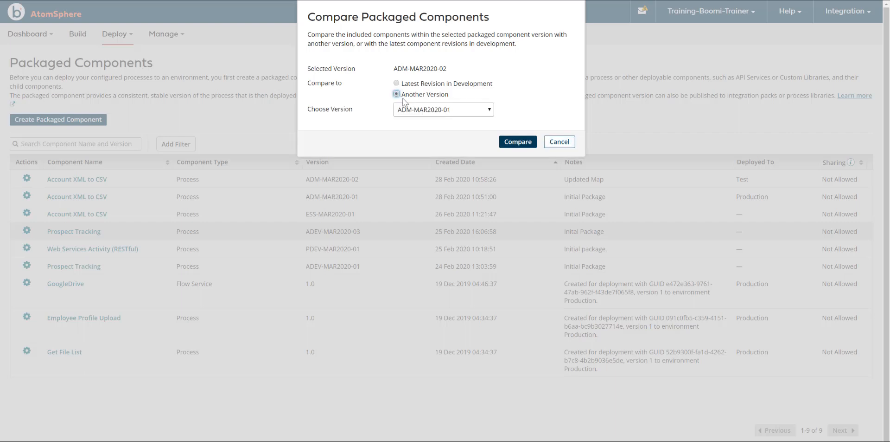
{"action": "left_click", "coordinate": [423, 114]}
{"action": "left_click", "coordinate": [424, 122]}
{"action": "left_click", "coordinate": [518, 141]}
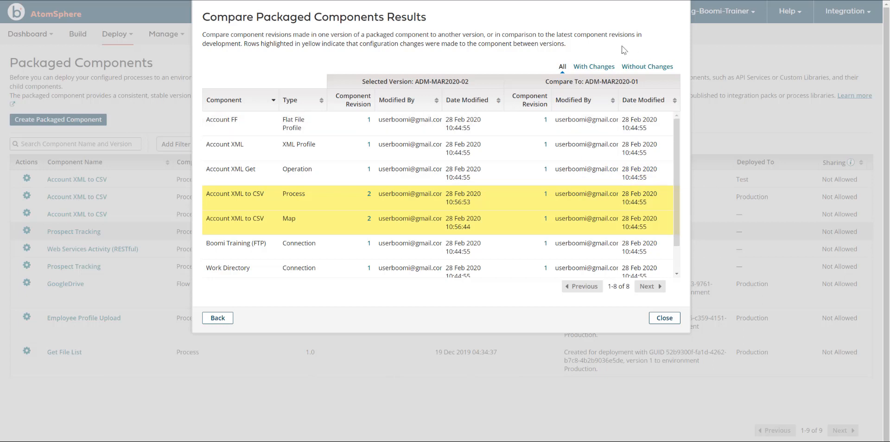
- View the comparison results with changes and without changes, and close the comparison
{"action": "left_click", "coordinate": [609, 67]}
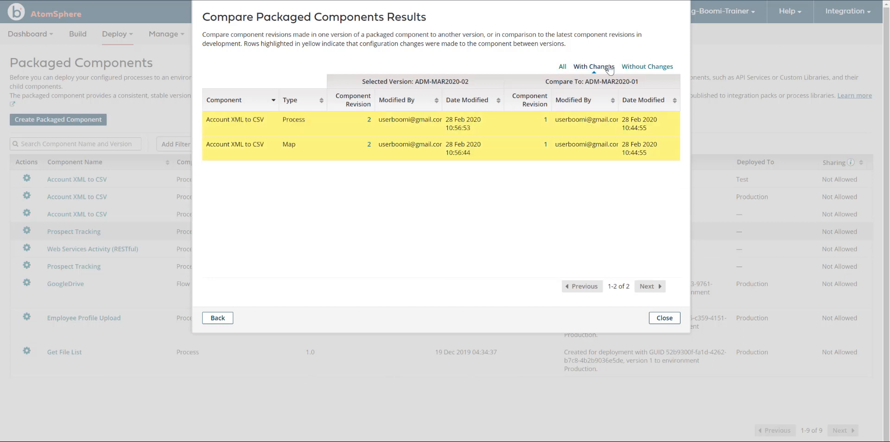
{"action": "left_click", "coordinate": [634, 72]}
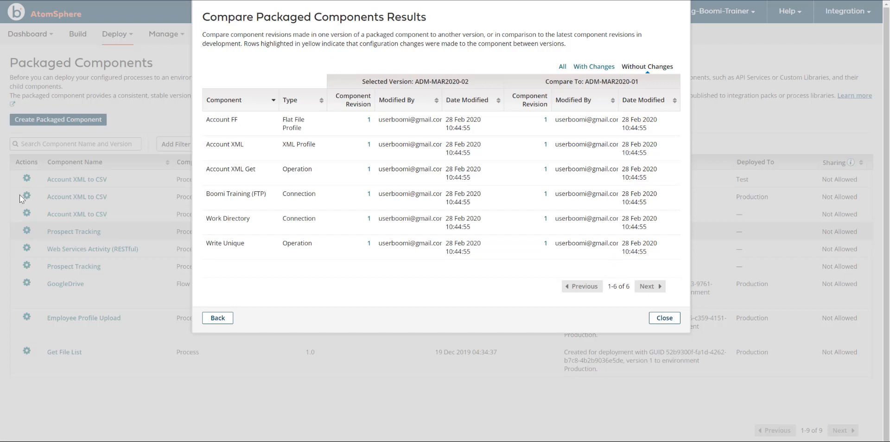
{"action": "left_click", "coordinate": [668, 319]}
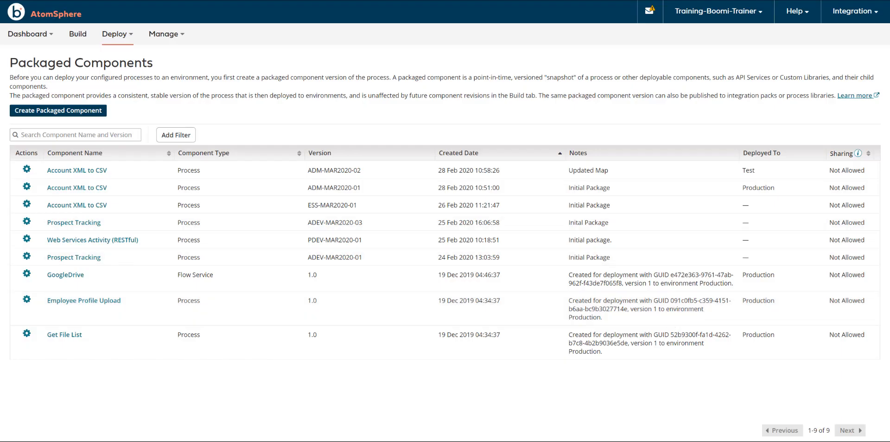
- Create a folder named Production Deployment inside the Integration Administrator 1 folder of the component explorer
{"action": "left_click", "coordinate": [27, 170]}
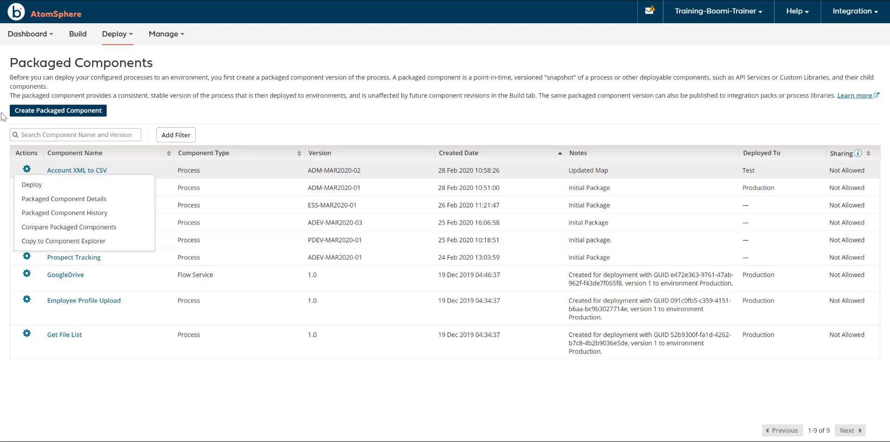
{"action": "left_click", "coordinate": [83, 39]}
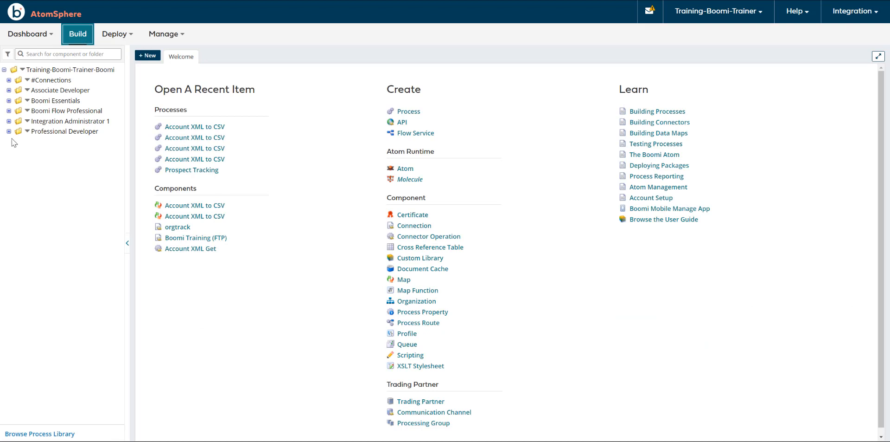
{"action": "left_click", "coordinate": [26, 121]}
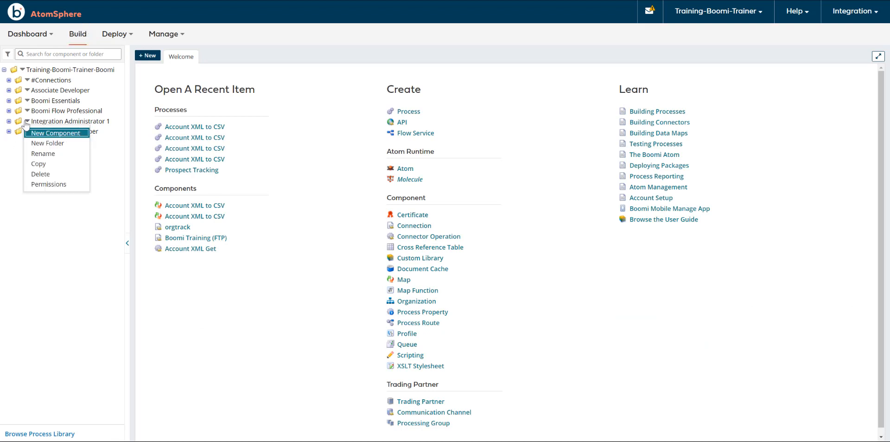
{"action": "left_click", "coordinate": [47, 143]}
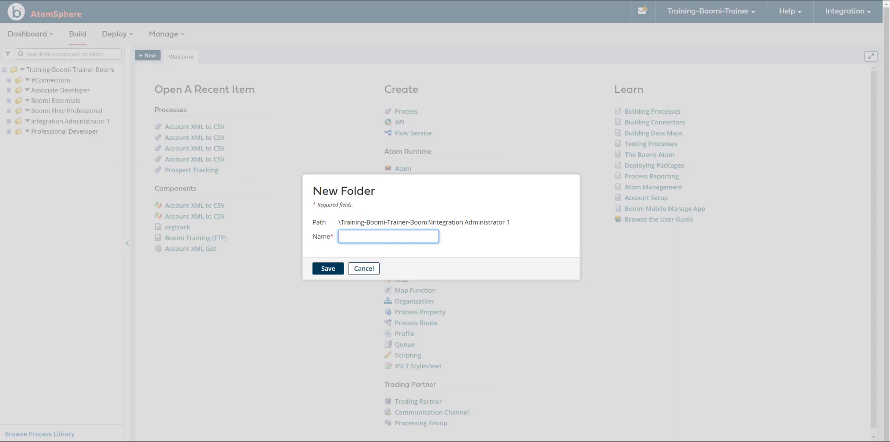
{"action": "type", "text": "Production Deployment"}
{"action": "left_click", "coordinate": [328, 268]}
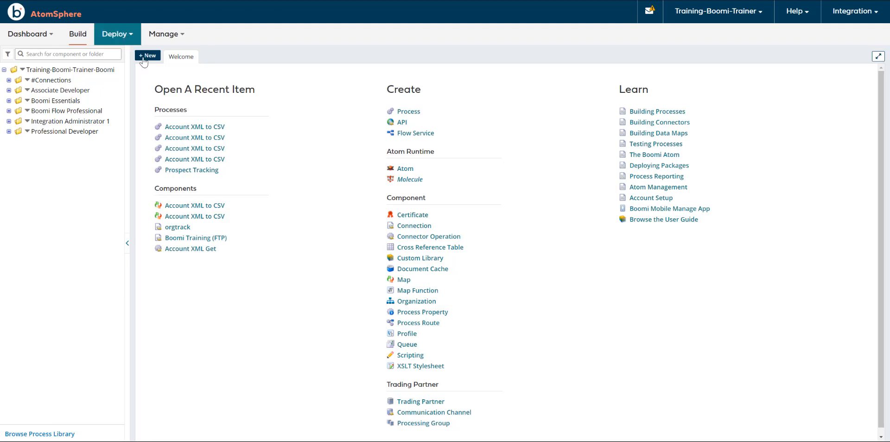
- Open the Copy to Component Explorer dialog for Account XML to CSV package version ADM-MAR2020-02
{"action": "left_click", "coordinate": [117, 34]}
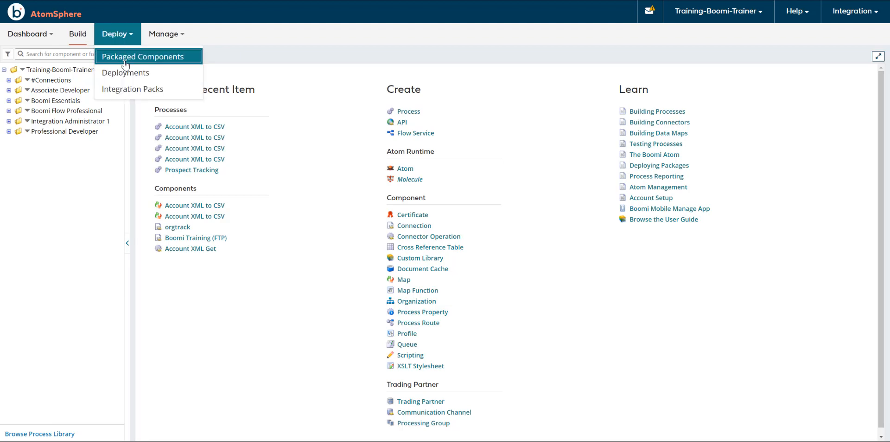
{"action": "left_click", "coordinate": [124, 58]}
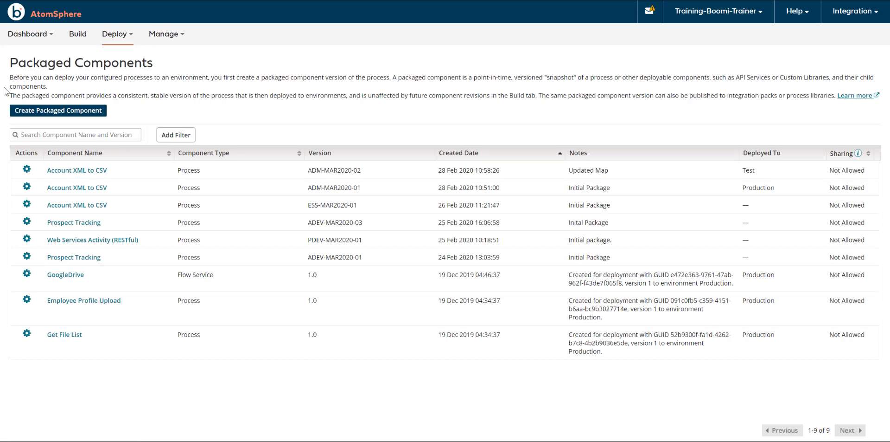
{"action": "left_click", "coordinate": [27, 169]}
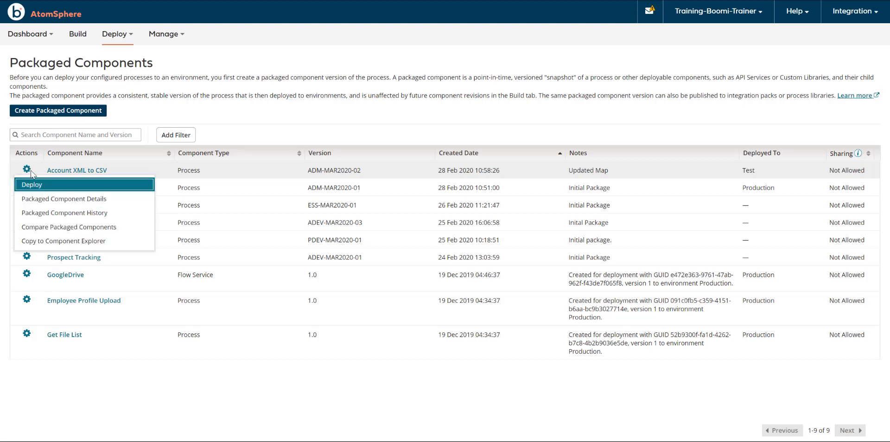
{"action": "left_click", "coordinate": [34, 240]}
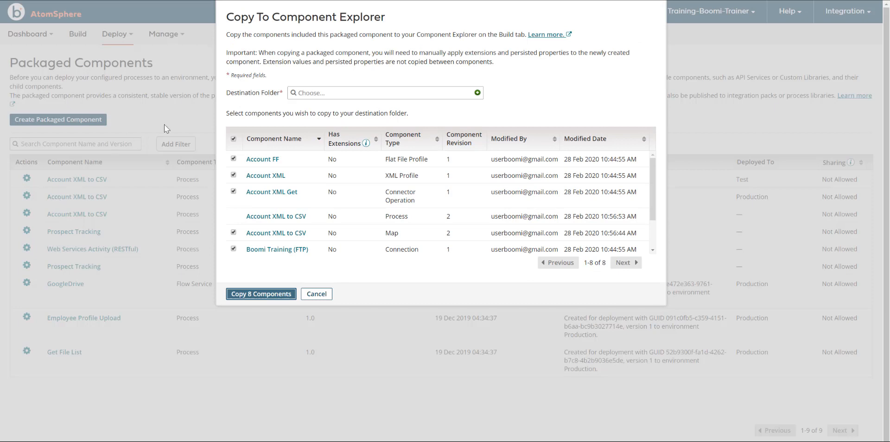
- Exclude the Account XML to CSV map and Boomi Training (FTP) connection from the copy, and reselect all components
{"action": "left_click", "coordinate": [234, 232]}
{"action": "left_click", "coordinate": [234, 249]}
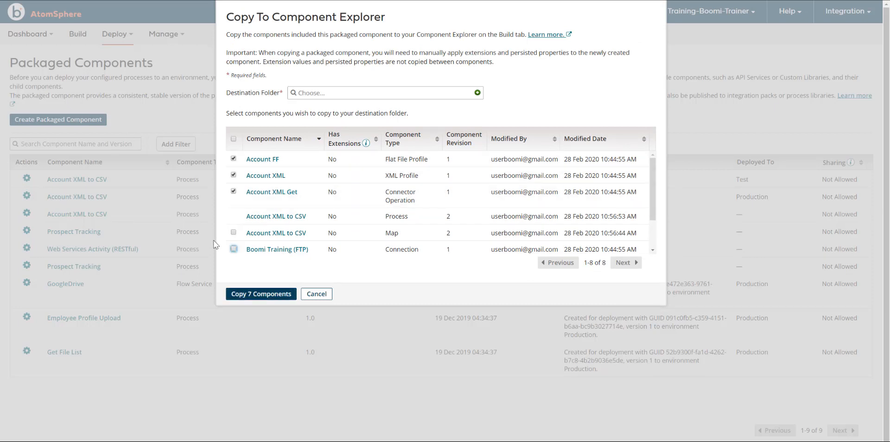
{"action": "left_click", "coordinate": [233, 139]}
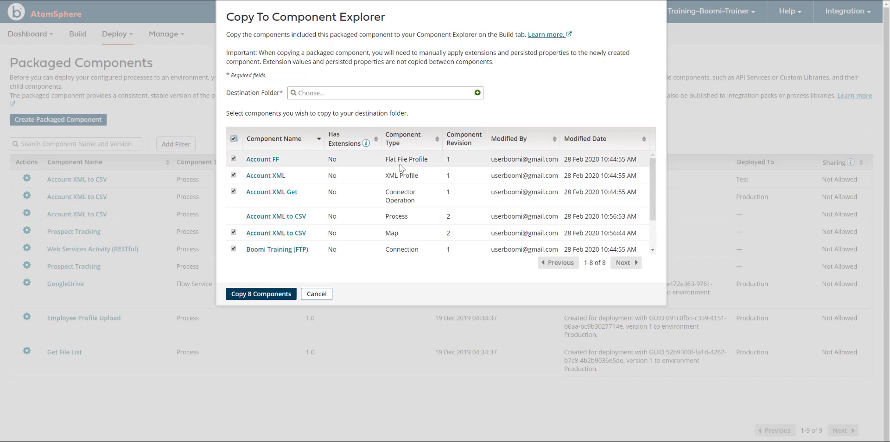
- Copy all 8 components to the Production Deployment folder under Integration Administrator 1
{"action": "left_click", "coordinate": [298, 94]}
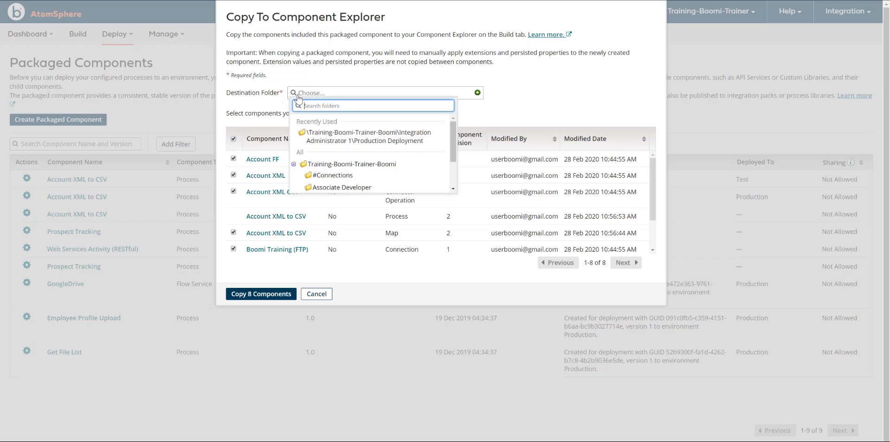
{"action": "left_click", "coordinate": [335, 139]}
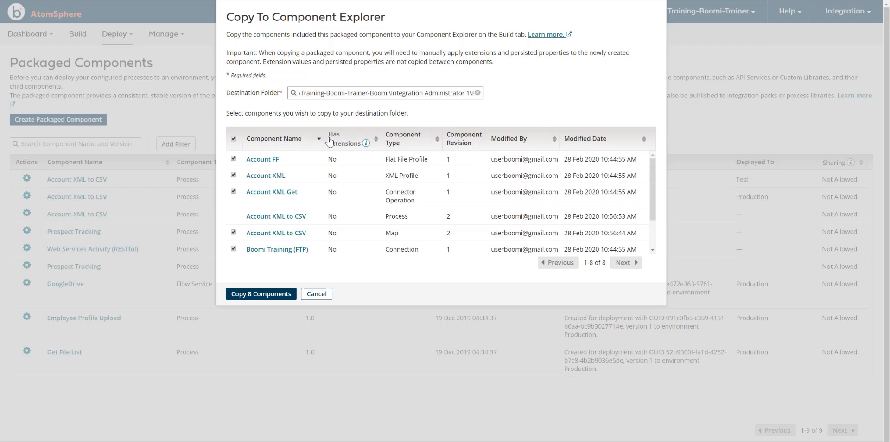
{"action": "left_click", "coordinate": [263, 293]}
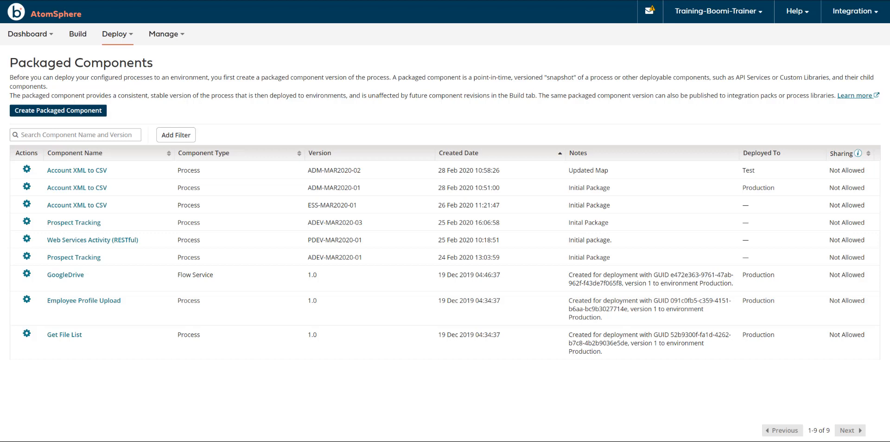
- Open the copied Account XML to CSV process from the Production Deployment folder under Integration Administrator 1 in the component explorer
{"action": "left_click", "coordinate": [78, 37]}
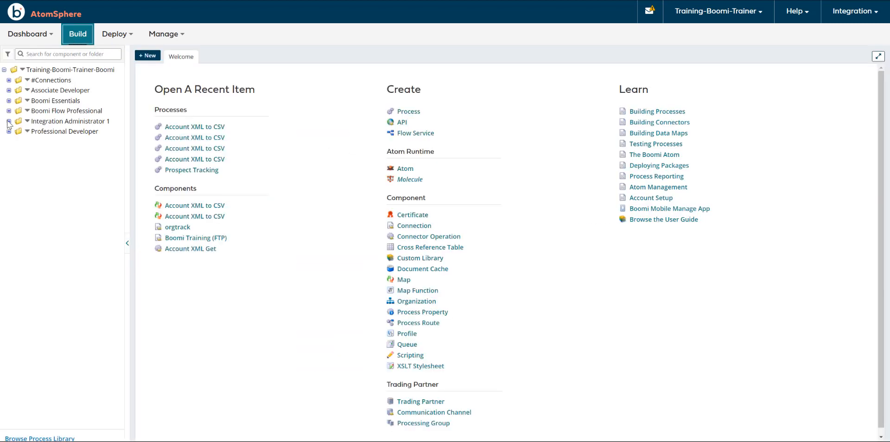
{"action": "left_click", "coordinate": [8, 121]}
{"action": "left_click", "coordinate": [13, 183]}
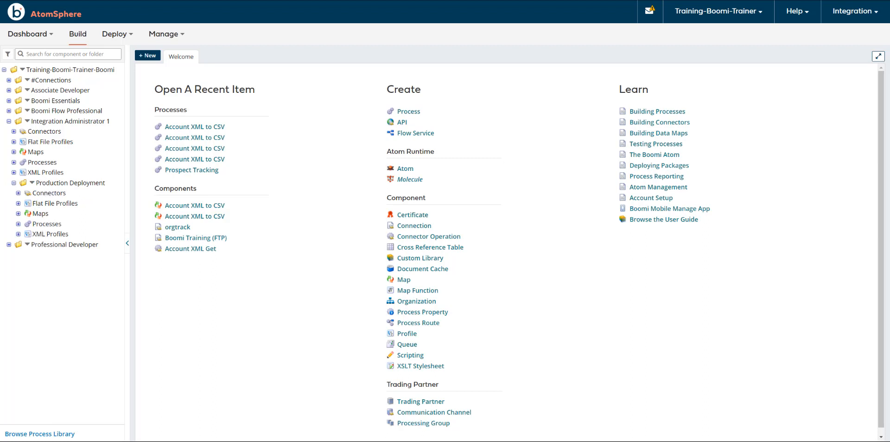
{"action": "left_click", "coordinate": [19, 224]}
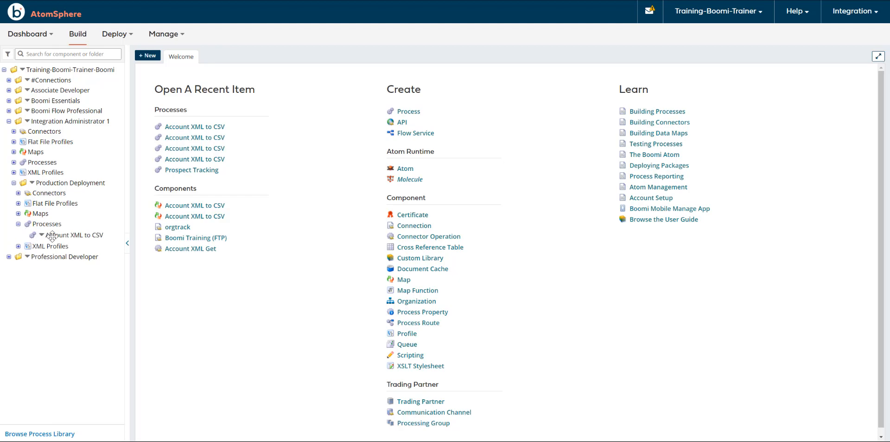
{"action": "left_click", "coordinate": [52, 236]}
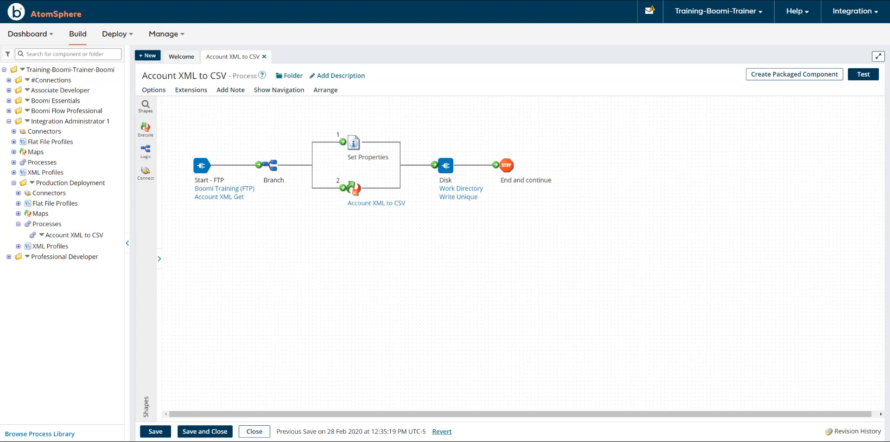
- Start a rollback of the Account XML to CSV process deployed to the Test environment from the Deployments page
{"action": "left_click", "coordinate": [121, 41]}
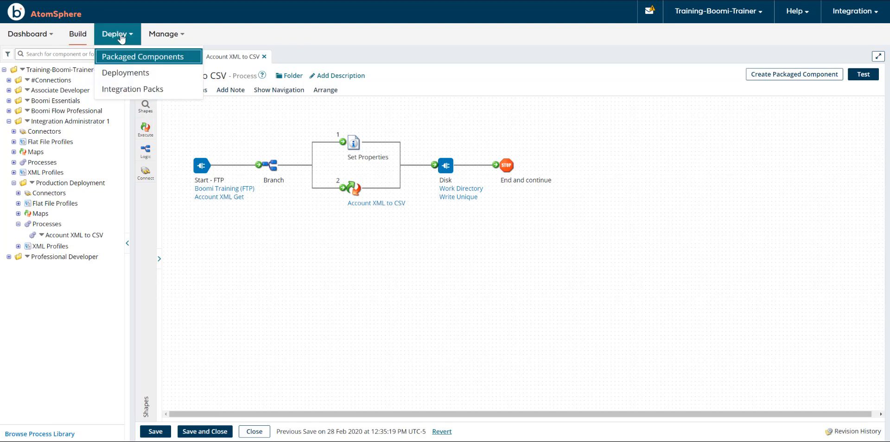
{"action": "left_click", "coordinate": [124, 73]}
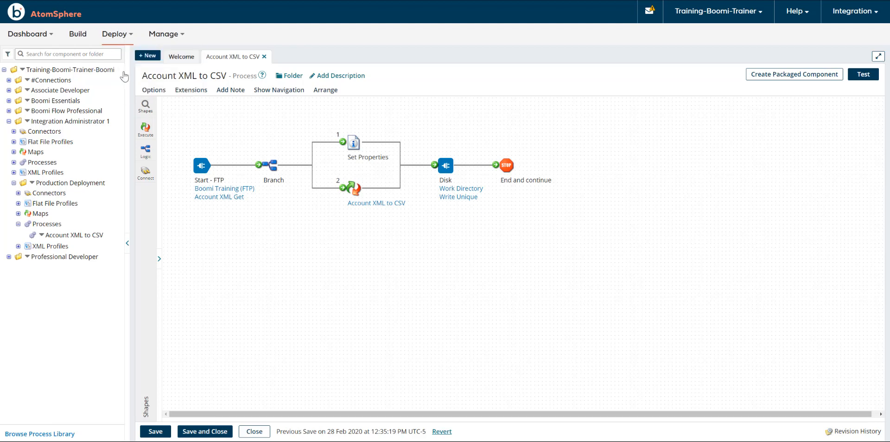
{"action": "left_click", "coordinate": [27, 164]}
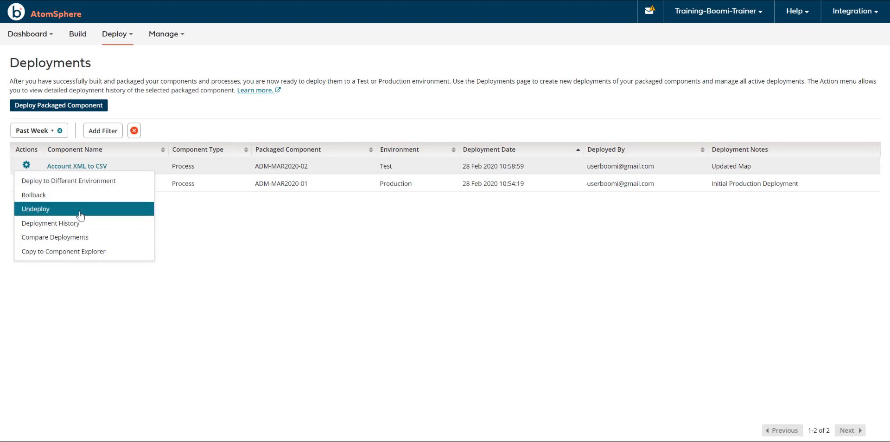
{"action": "left_click", "coordinate": [28, 195]}
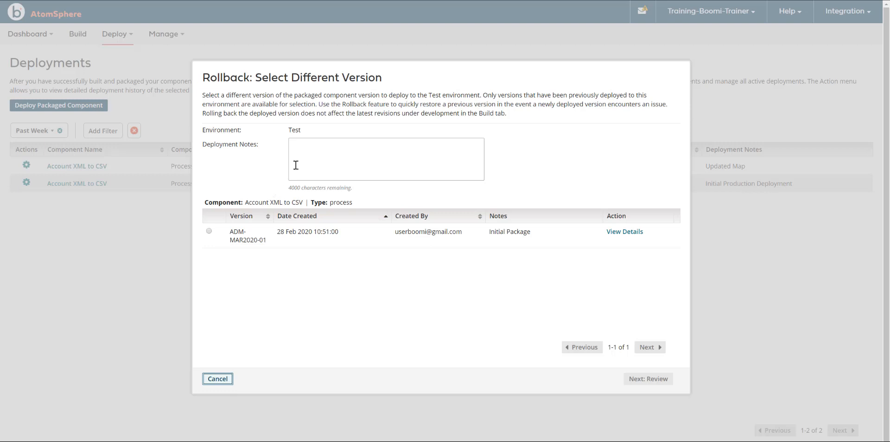
- Roll the Test deployment back to package version ADM-MAR2020-01 with the deployment notes "Rolled Back due to Error"
{"action": "left_click", "coordinate": [325, 155]}
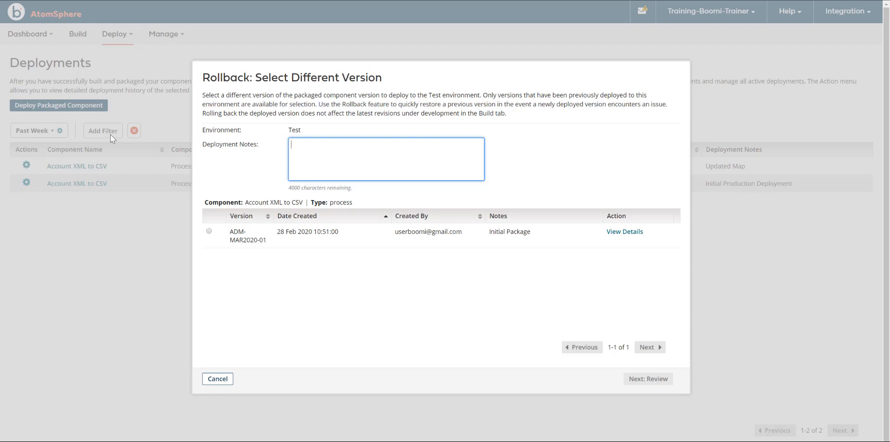
{"action": "type", "text": "Rolled Back Due to Error"}
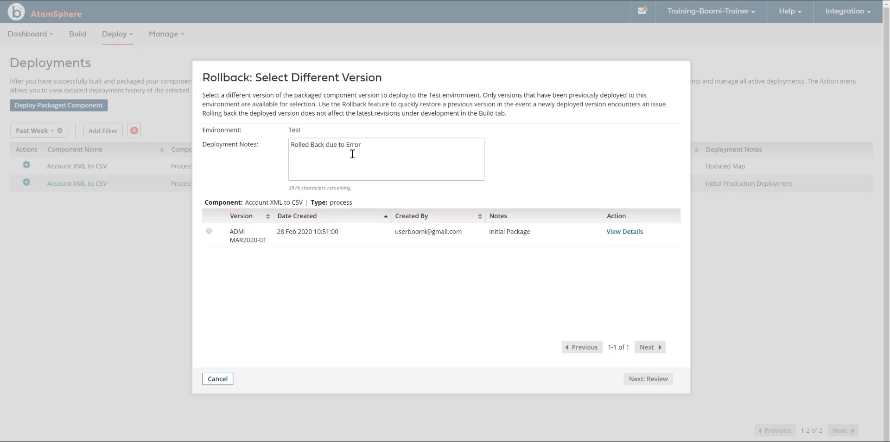
{"action": "left_click", "coordinate": [209, 231]}
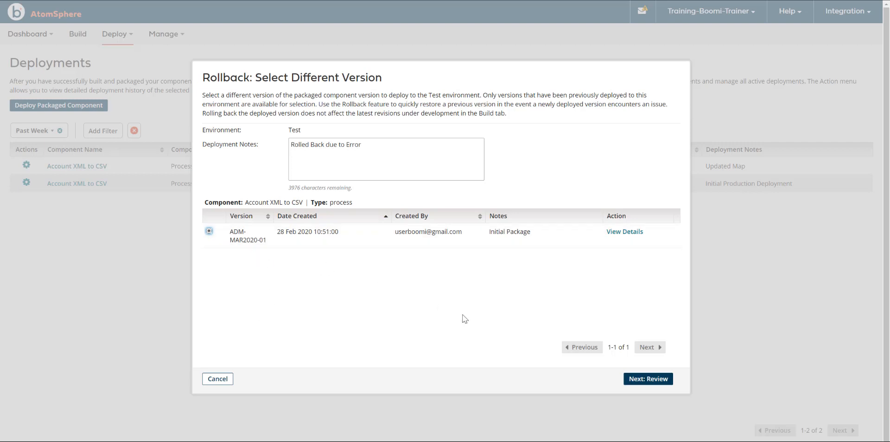
{"action": "left_click", "coordinate": [655, 385]}
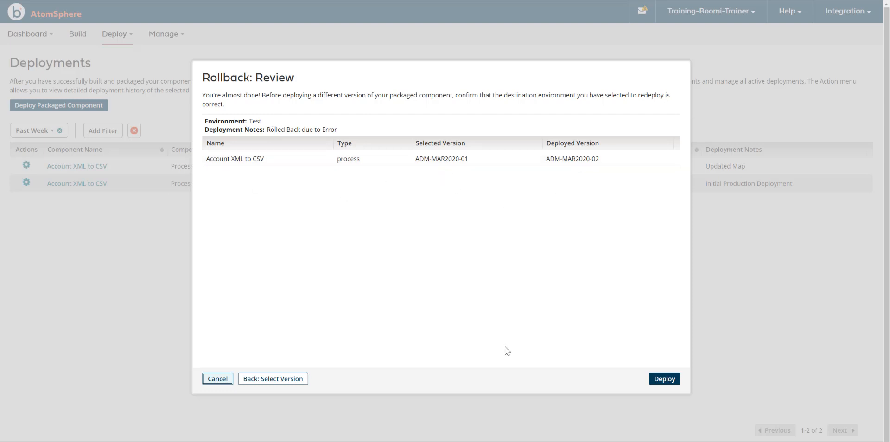
{"action": "left_click", "coordinate": [668, 379]}
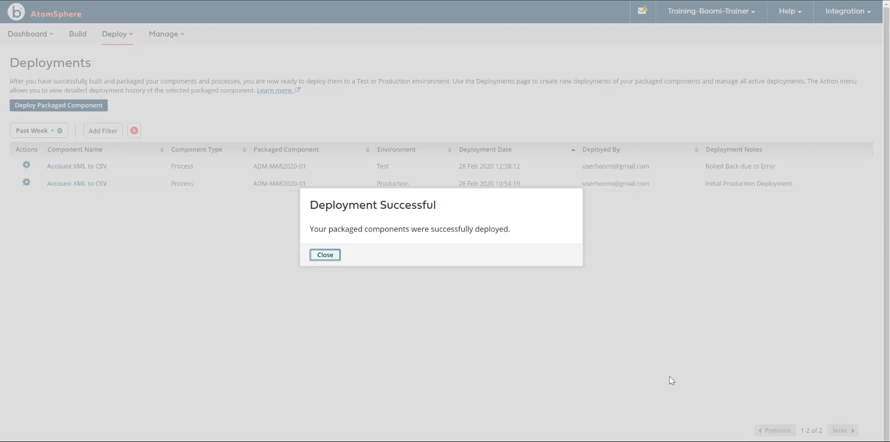
{"action": "left_click", "coordinate": [323, 254]}
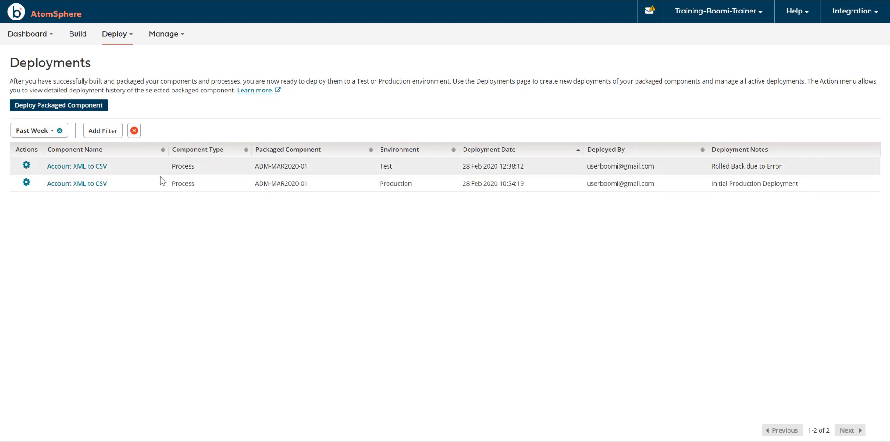
- Review the Undeploy confirmation for the Account XML to CSV deployment in Test, and cancel it without undeploying
{"action": "left_click", "coordinate": [30, 166]}
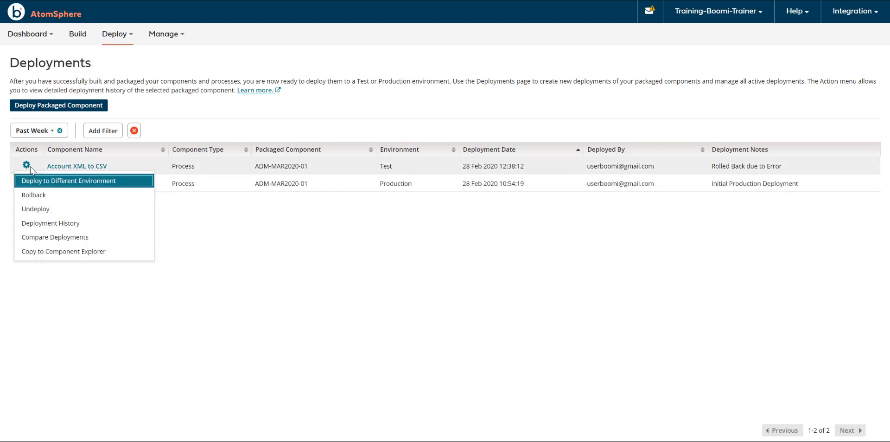
{"action": "left_click", "coordinate": [39, 210]}
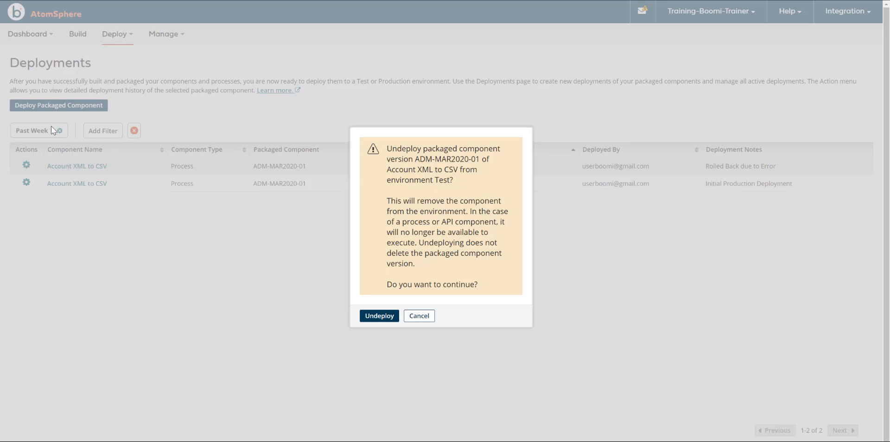
{"action": "left_click", "coordinate": [427, 317]}
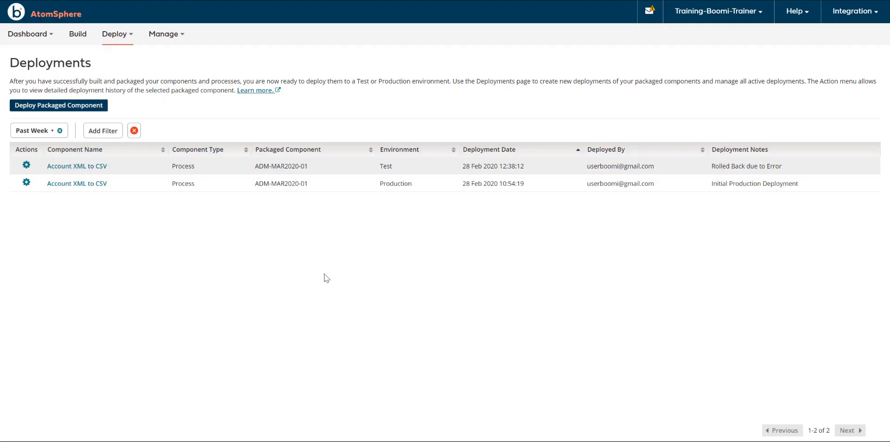
- View the deployment history of Account XML to CSV in the Test environment, and close it
{"action": "left_click", "coordinate": [26, 166]}
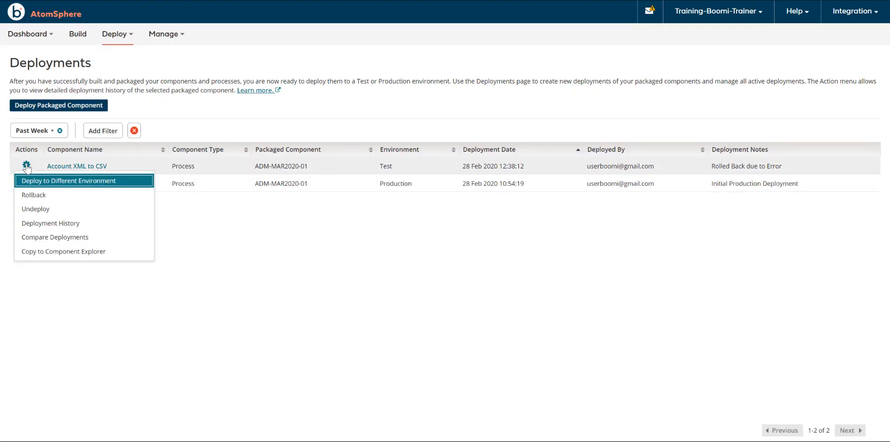
{"action": "left_click", "coordinate": [41, 223]}
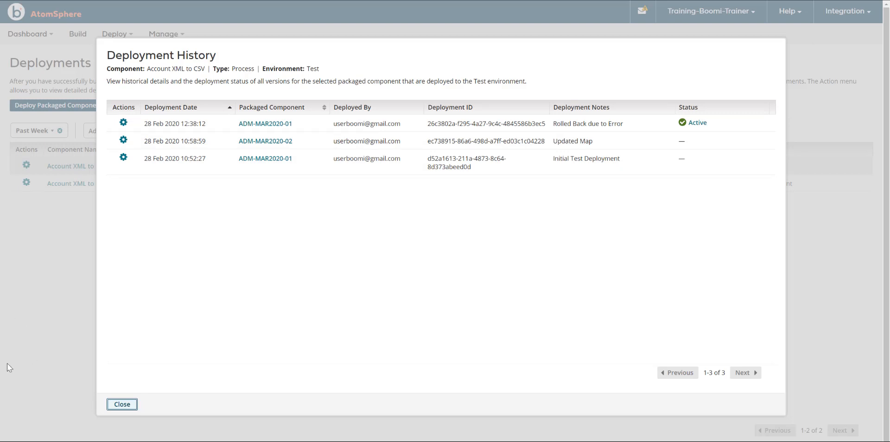
{"action": "left_click", "coordinate": [124, 406]}
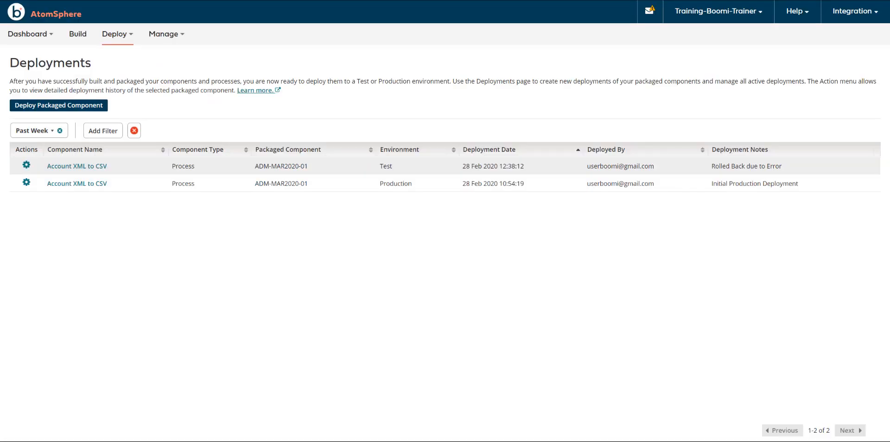